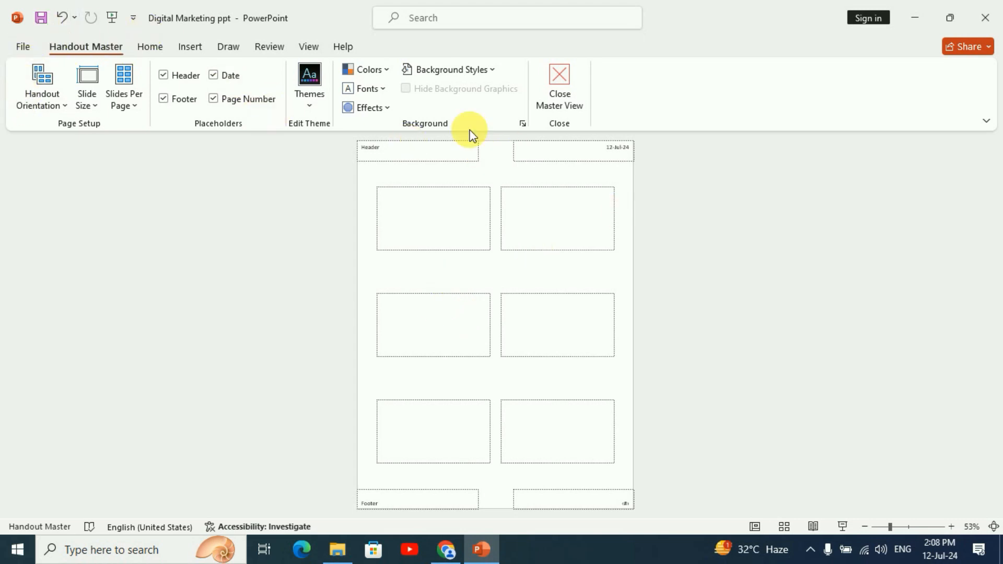
Try the landscape handout orientation, and set the handout back to portrait
{"action": "left_click", "coordinate": [51, 104]}
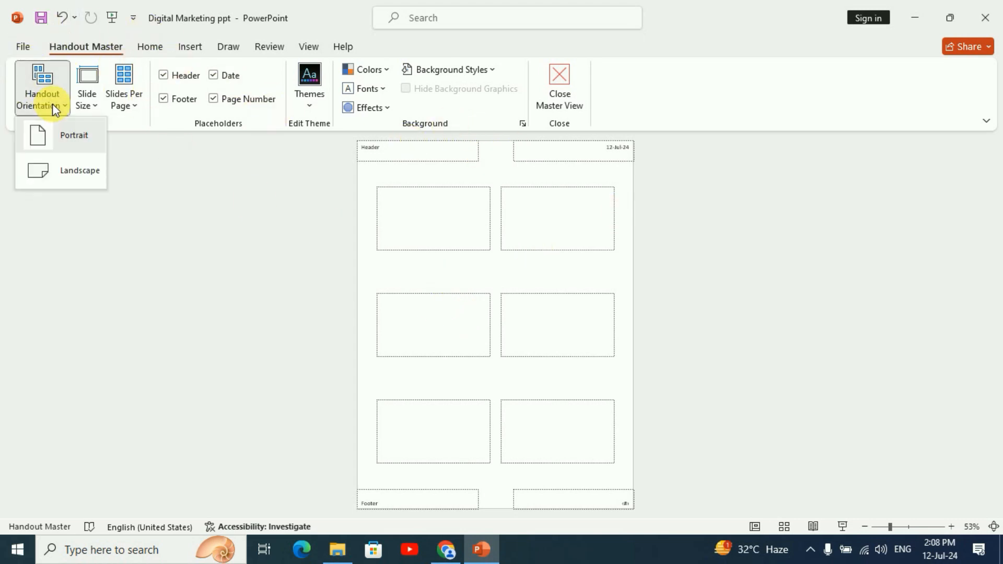
{"action": "left_click", "coordinate": [85, 172]}
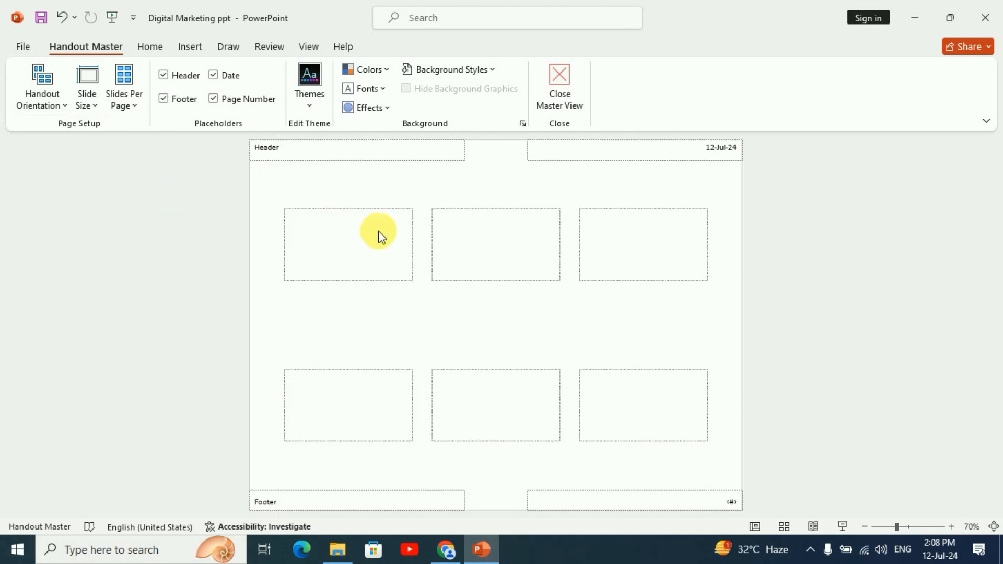
{"action": "left_click", "coordinate": [36, 105]}
{"action": "left_click", "coordinate": [56, 134]}
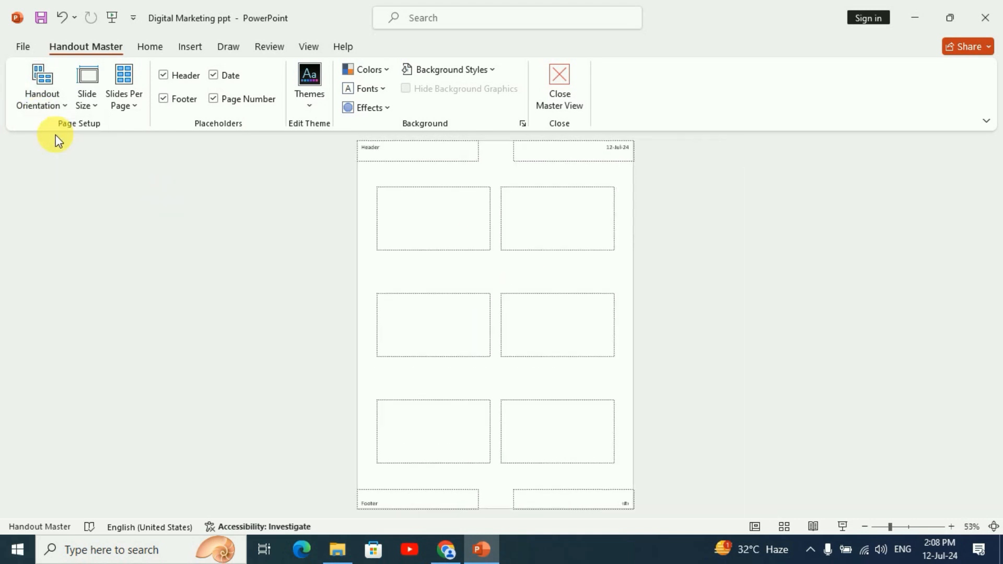
Try the Standard (4:3) slide size on the handout master, and restore Widescreen (16:9)
{"action": "left_click", "coordinate": [90, 102]}
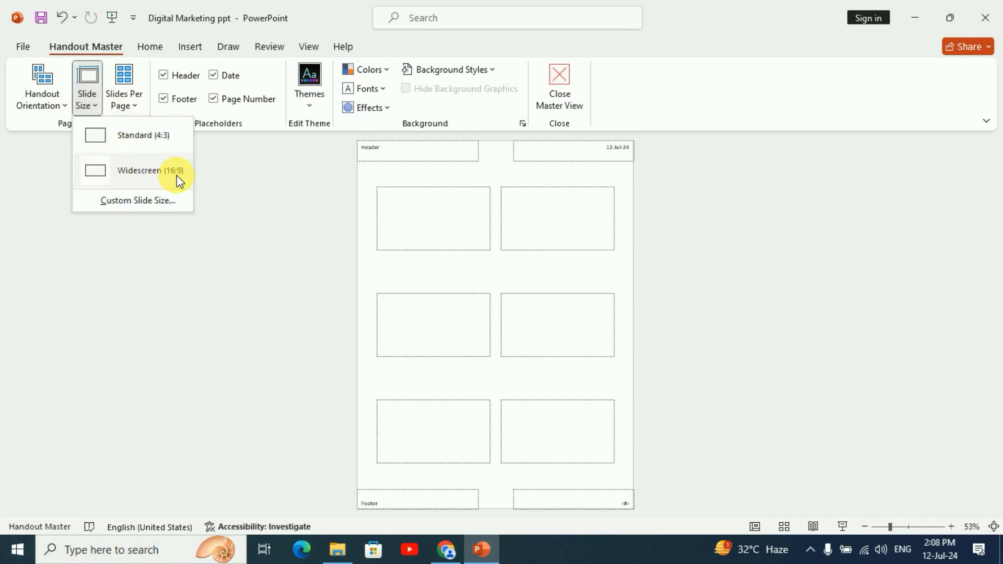
{"action": "left_click", "coordinate": [137, 141]}
{"action": "left_click", "coordinate": [565, 276]}
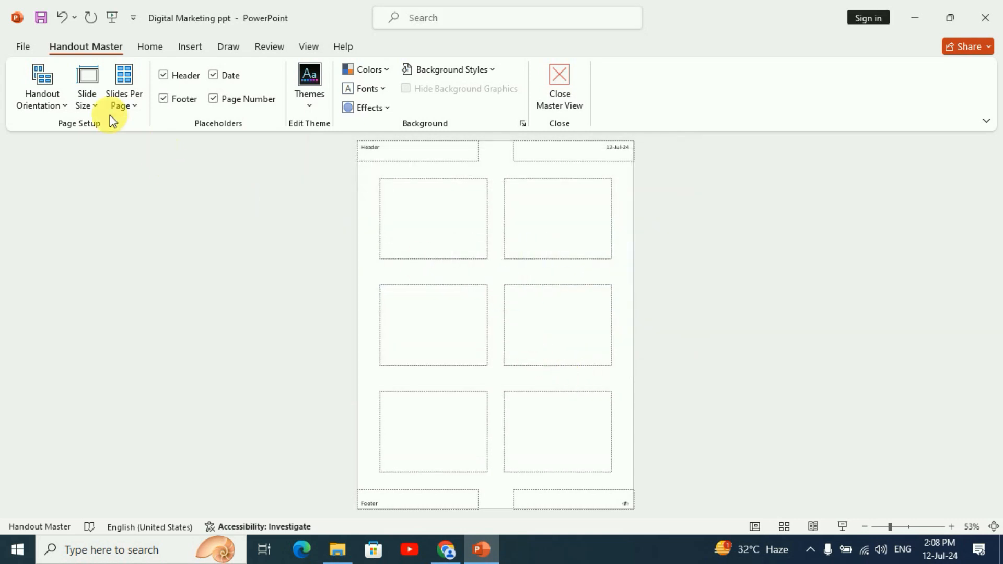
{"action": "left_click", "coordinate": [87, 99]}
{"action": "left_click", "coordinate": [133, 173]}
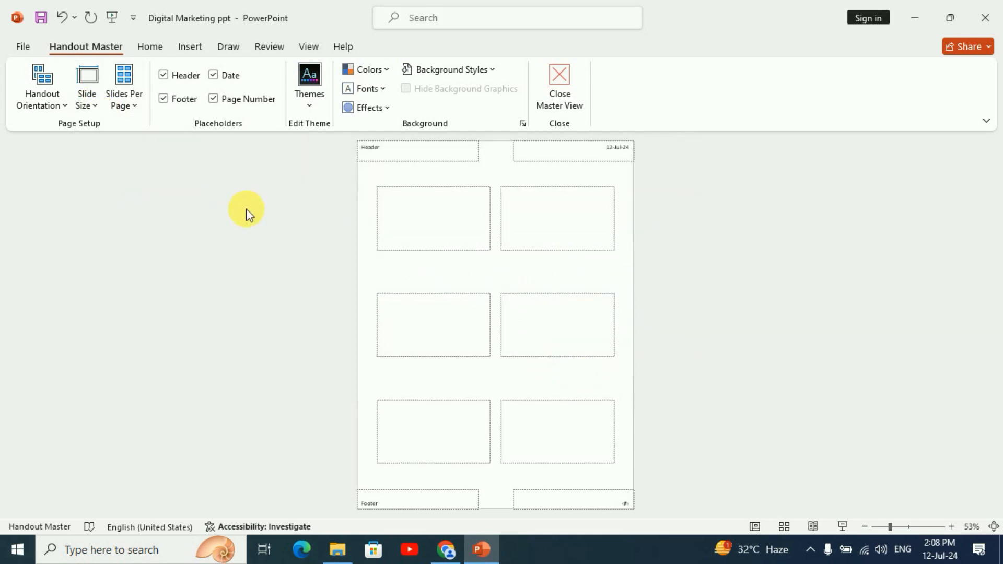
Try handout layouts of 9, 2, 1 and 4 slides per page, ending on 6 slides
{"action": "left_click", "coordinate": [137, 102]}
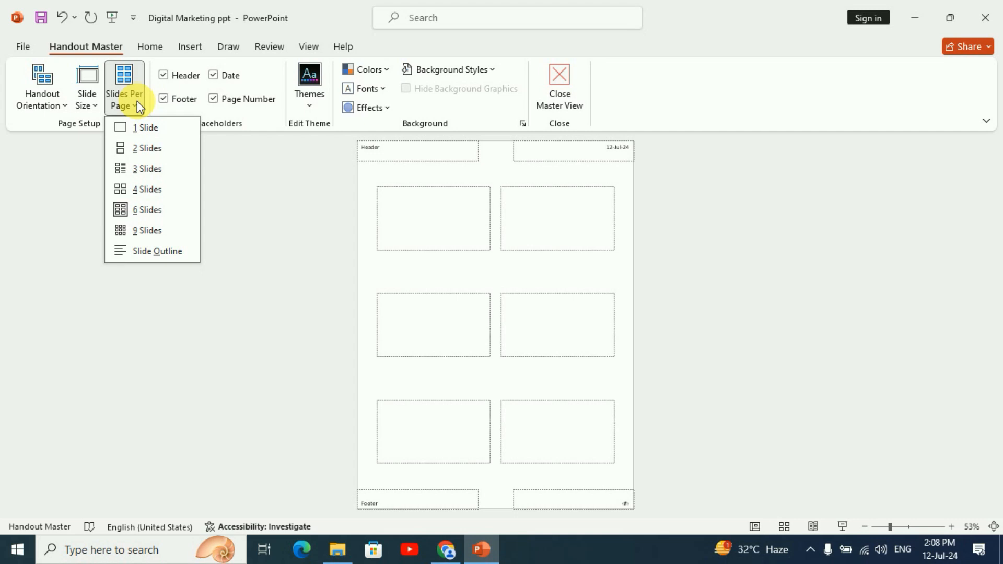
{"action": "left_click", "coordinate": [145, 231]}
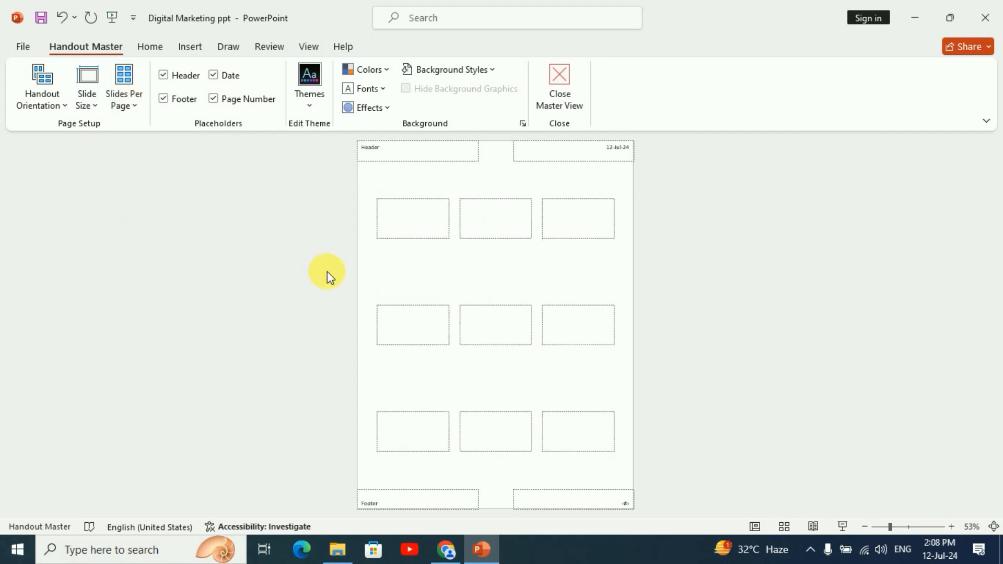
{"action": "left_click", "coordinate": [129, 107]}
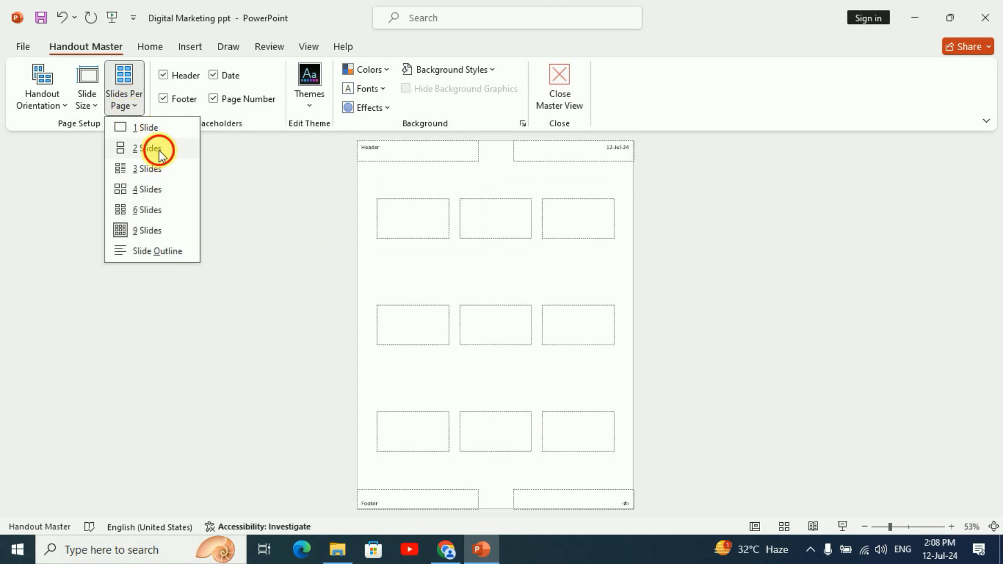
{"action": "left_click", "coordinate": [157, 148]}
{"action": "left_click", "coordinate": [127, 102]}
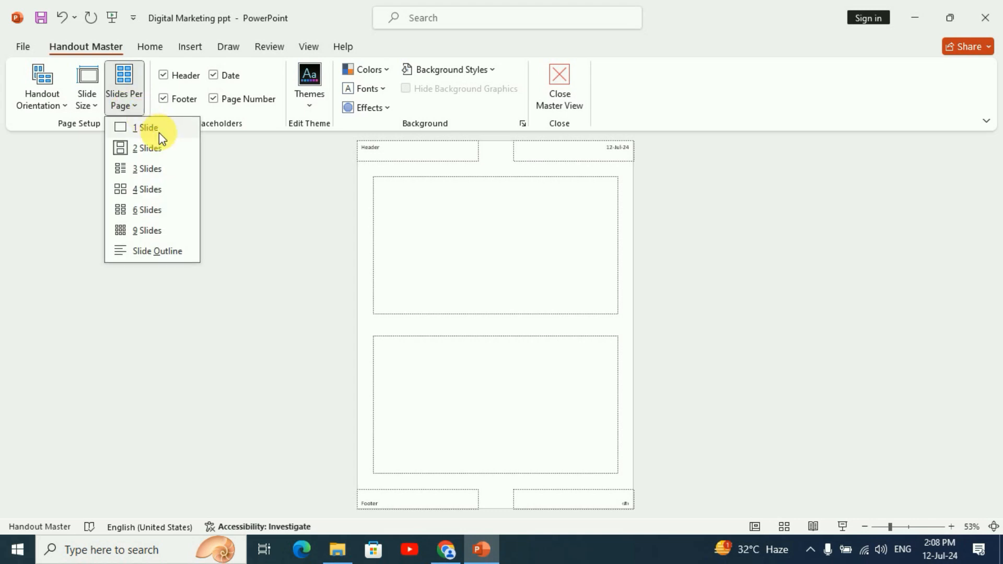
{"action": "left_click", "coordinate": [158, 132]}
{"action": "left_click", "coordinate": [129, 99]}
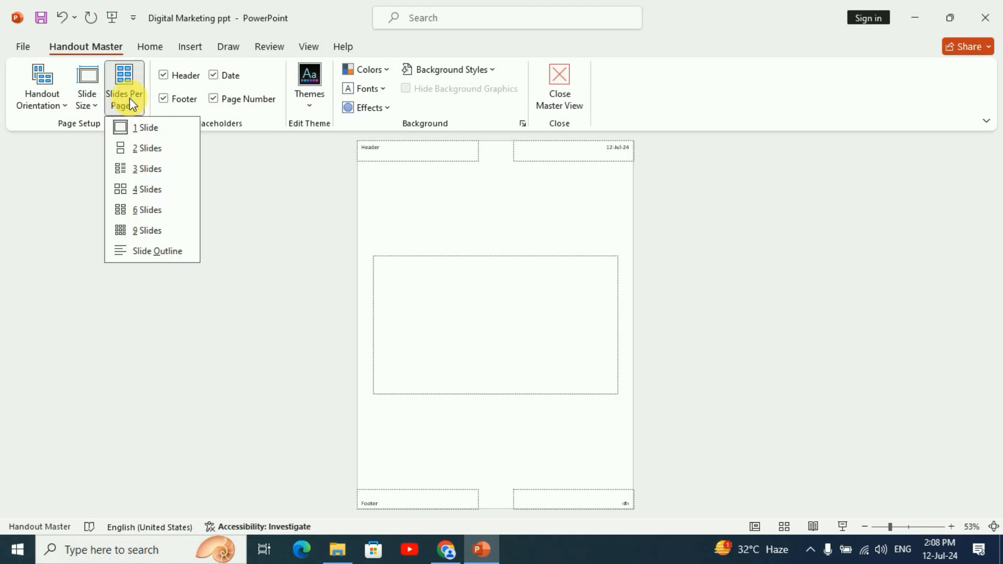
{"action": "left_click", "coordinate": [144, 189]}
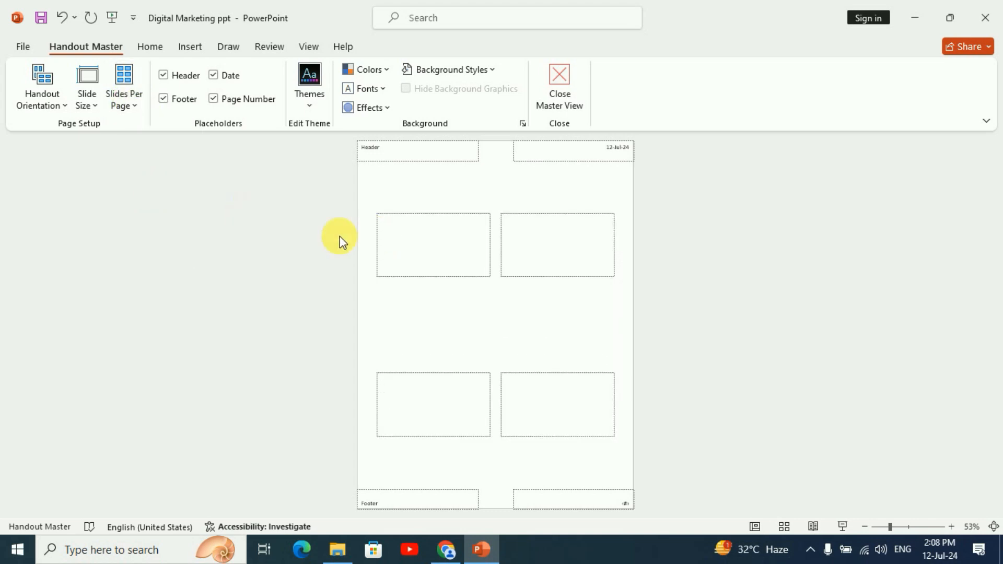
{"action": "left_click", "coordinate": [135, 106]}
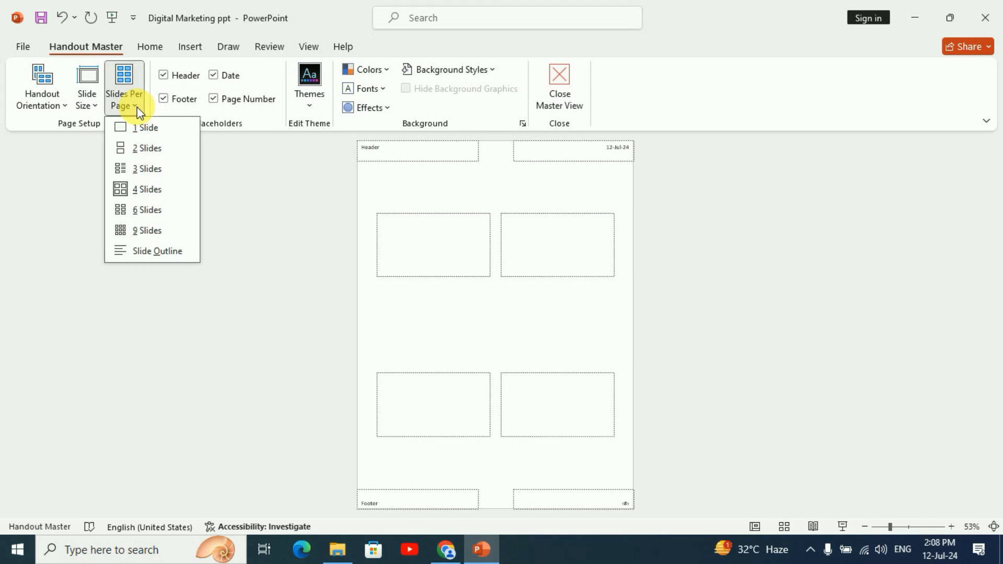
{"action": "left_click", "coordinate": [149, 209]}
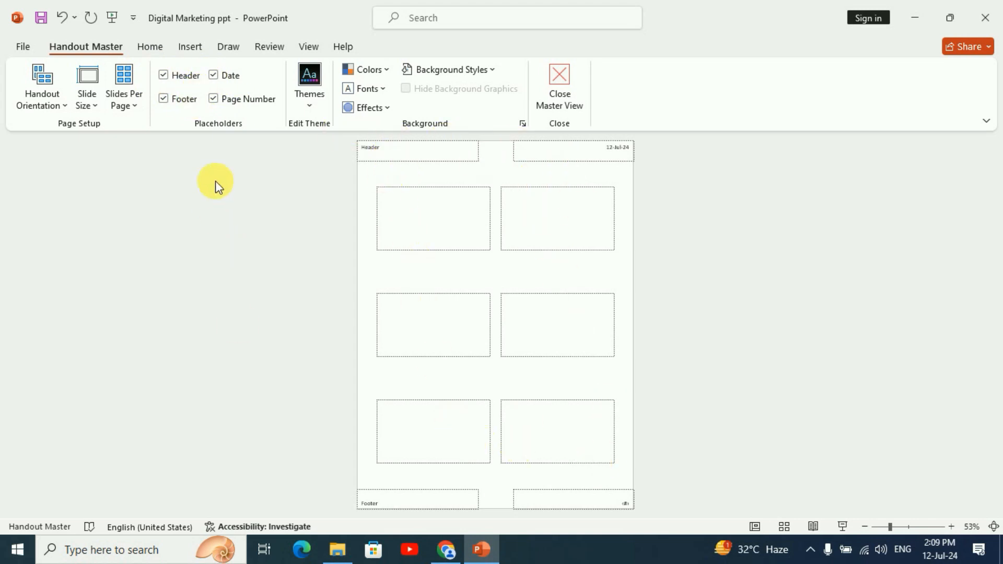
Remove the header, footer, date and page number placeholders from the handout master
{"action": "left_click", "coordinate": [165, 74]}
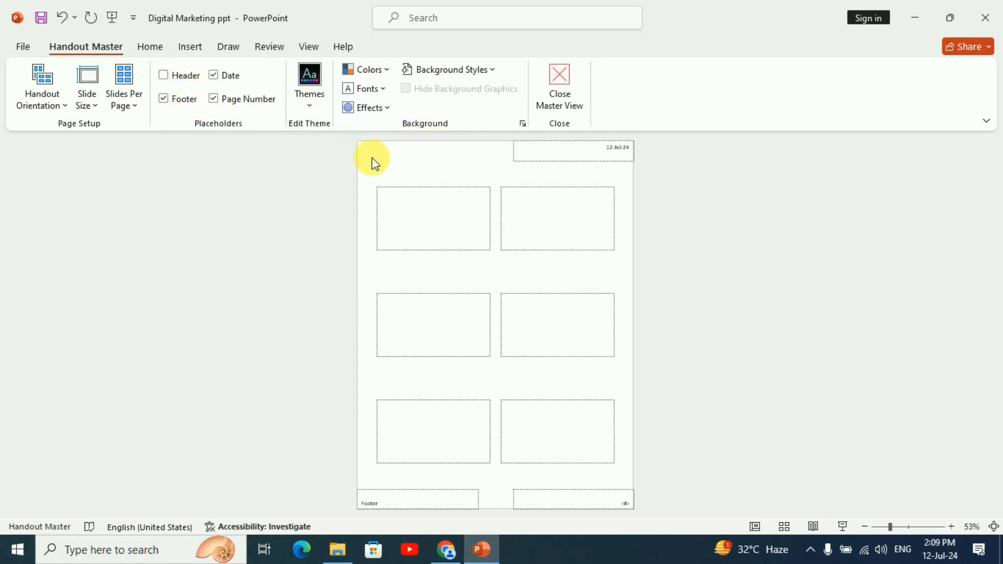
{"action": "left_click", "coordinate": [163, 98]}
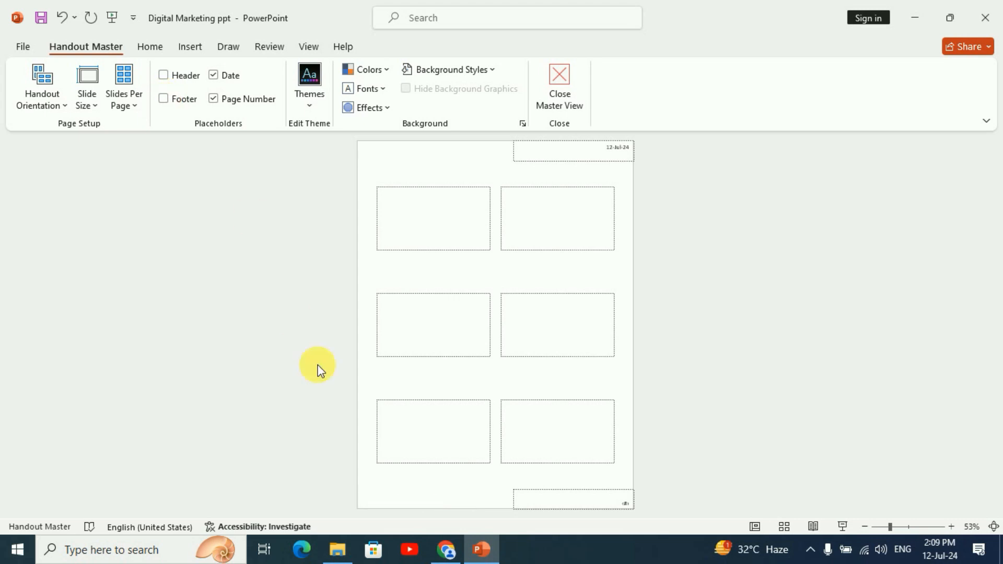
{"action": "left_click", "coordinate": [213, 74]}
{"action": "left_click", "coordinate": [214, 99]}
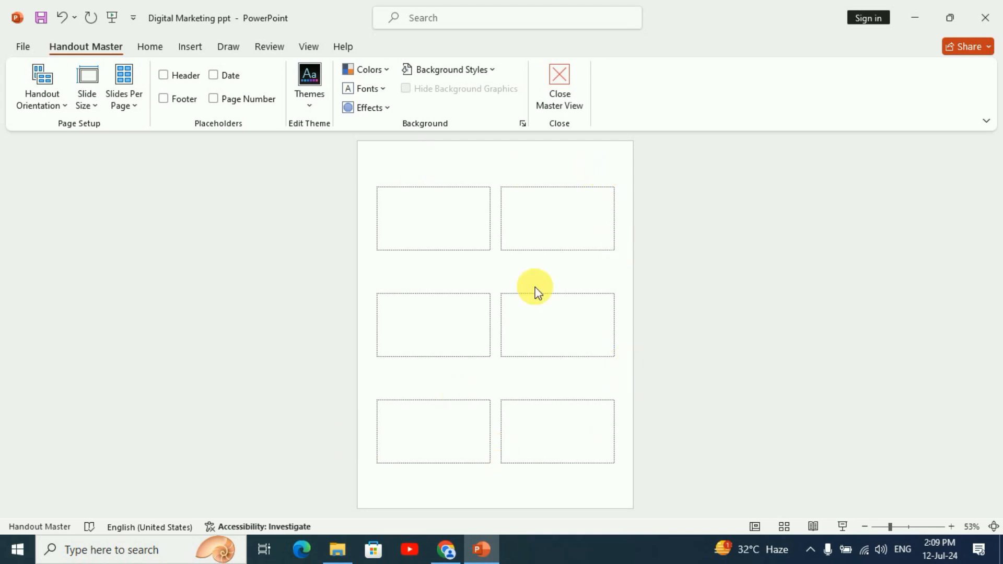
Restore the header placeholder on the handout master and enter "Digital Marketing" in it
{"action": "left_click", "coordinate": [163, 76]}
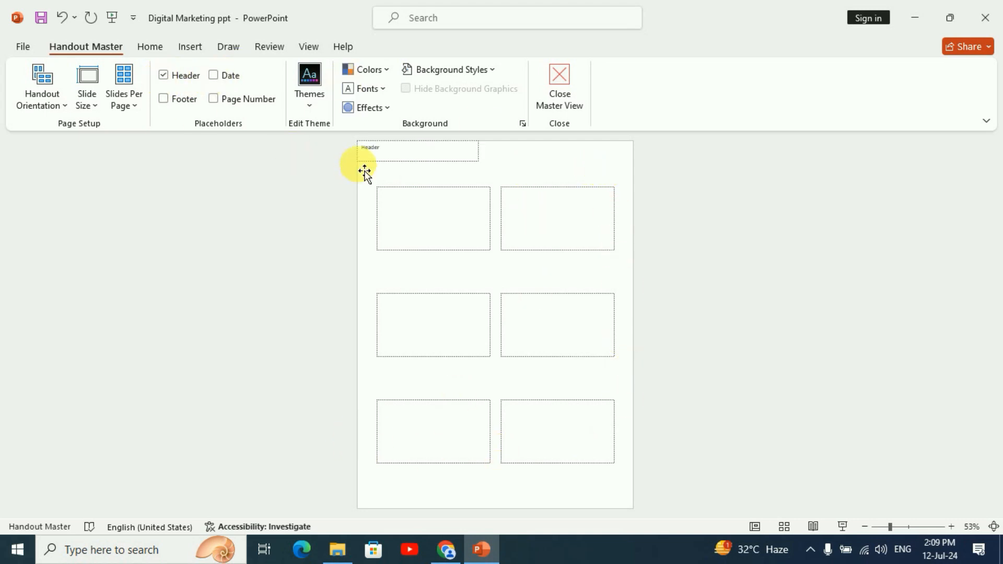
{"action": "left_click", "coordinate": [391, 153]}
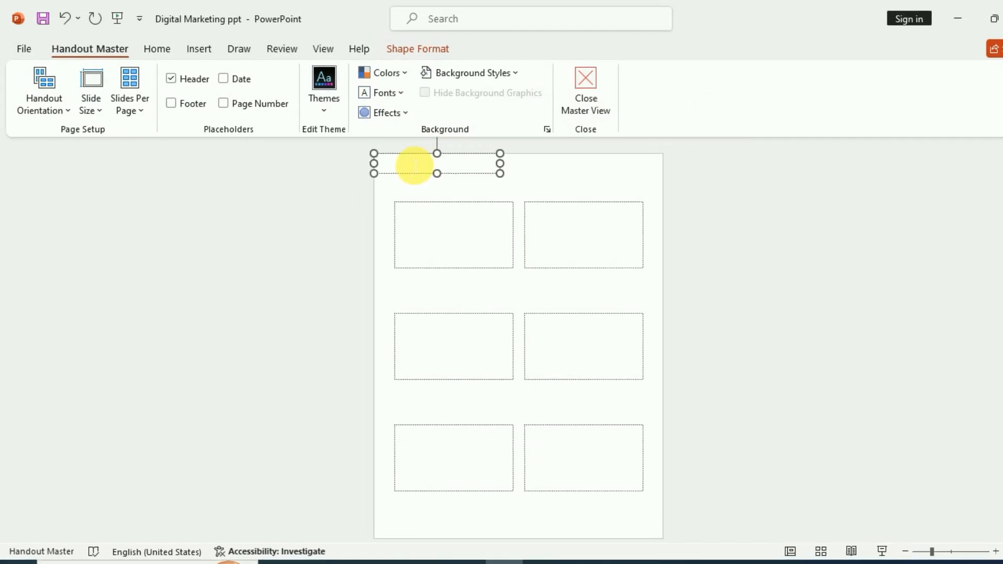
{"action": "type", "text": "Powe"}
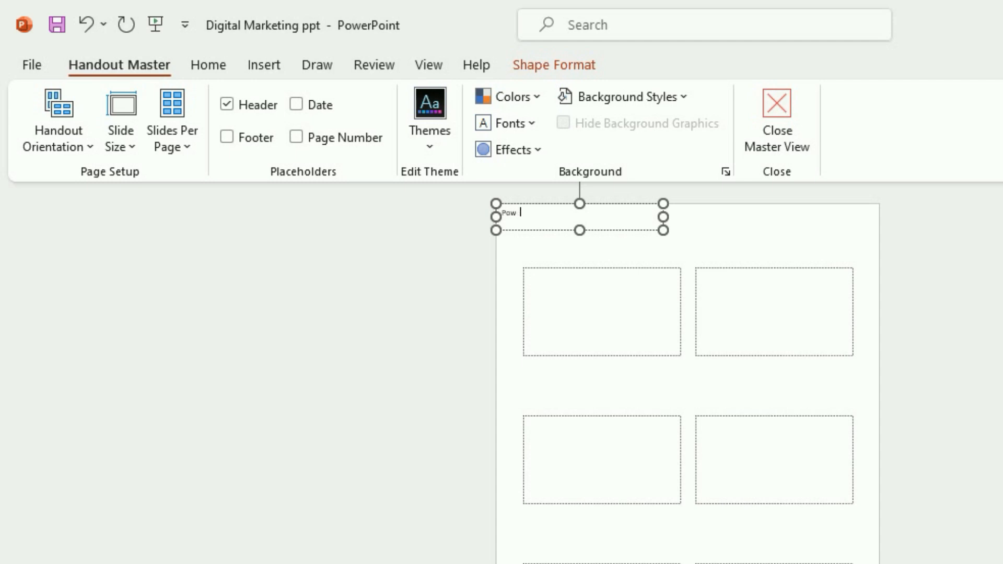
{"action": "key", "text": "BackSpace"}
{"action": "key", "text": "BackSpace"}
{"action": "key", "text": "BackSpace"}
{"action": "key", "text": "BackSpace"}
{"action": "type", "text": "Digital Marketing"}
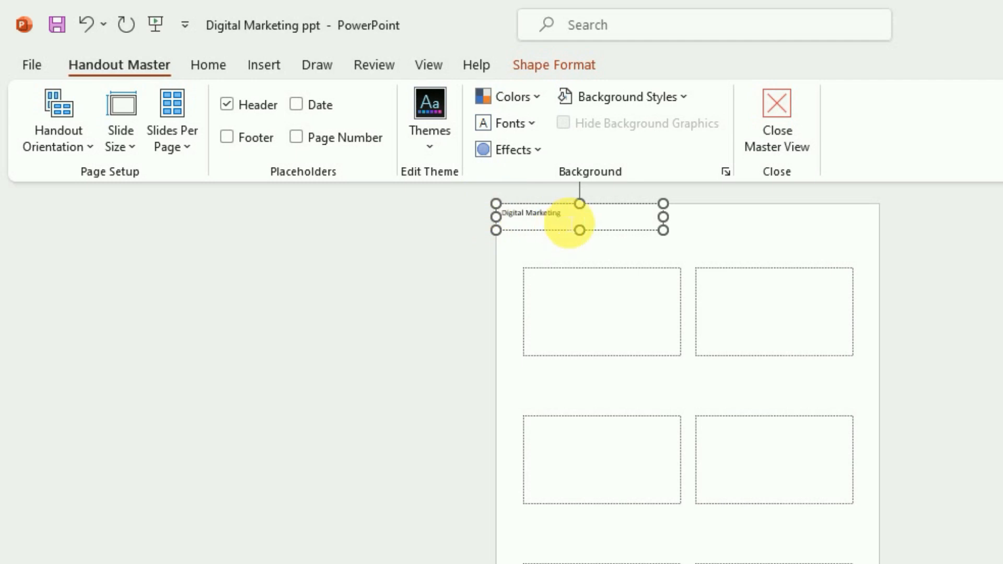
Enlarge the "Digital Marketing" header text to font size 20
{"action": "left_click_drag", "start_coordinate": [566, 219], "coordinate": [503, 218]}
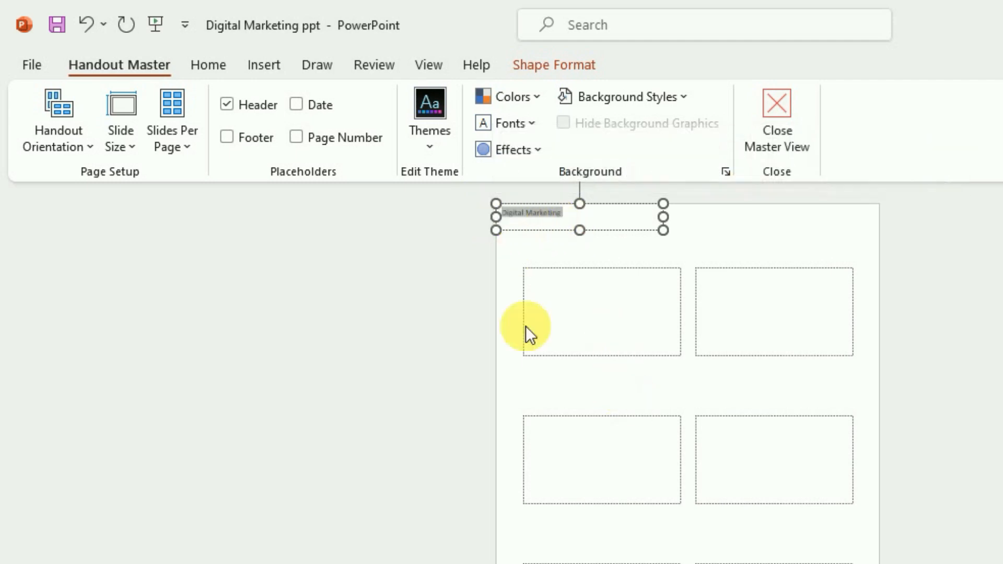
{"action": "left_click", "coordinate": [225, 71]}
{"action": "left_click", "coordinate": [478, 107]}
{"action": "left_click", "coordinate": [479, 107]}
{"action": "left_click", "coordinate": [479, 107]}
{"action": "left_click", "coordinate": [477, 105]}
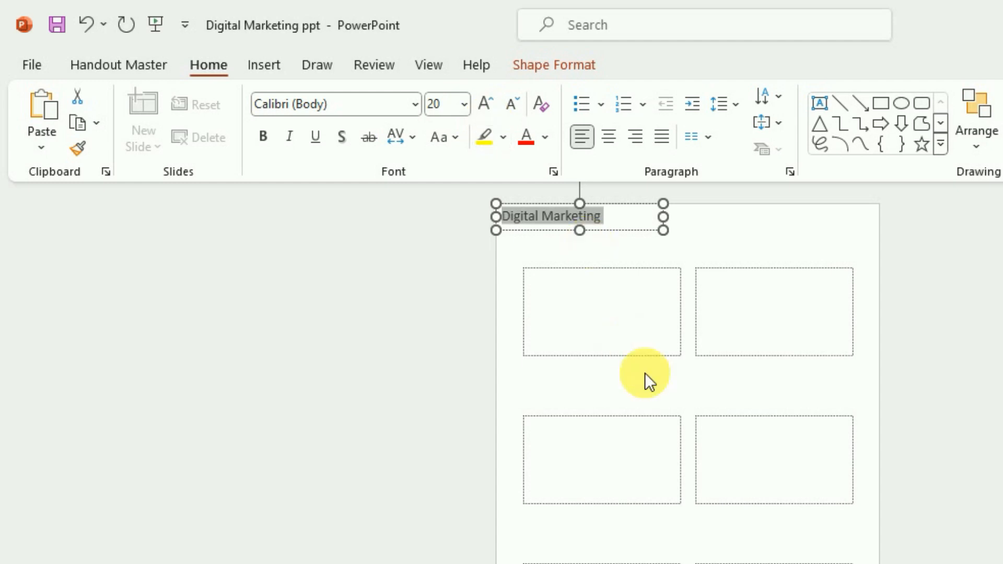
{"action": "scroll", "coordinate": [646, 373], "scroll_direction": "up", "scroll_amount": 2}
{"action": "scroll", "coordinate": [646, 372], "scroll_direction": "up", "scroll_amount": 1}
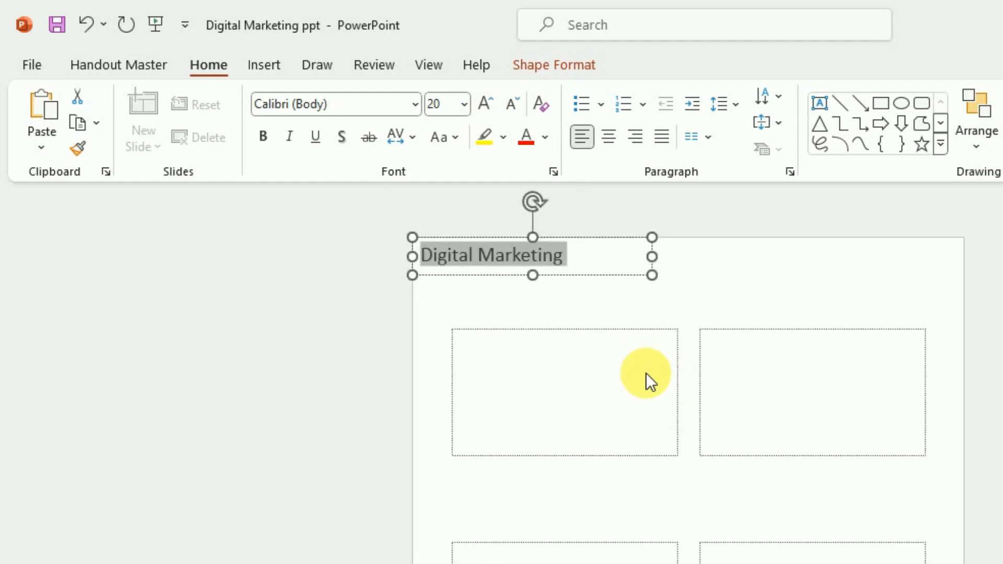
{"action": "scroll", "coordinate": [646, 372], "scroll_direction": "up", "scroll_amount": 2}
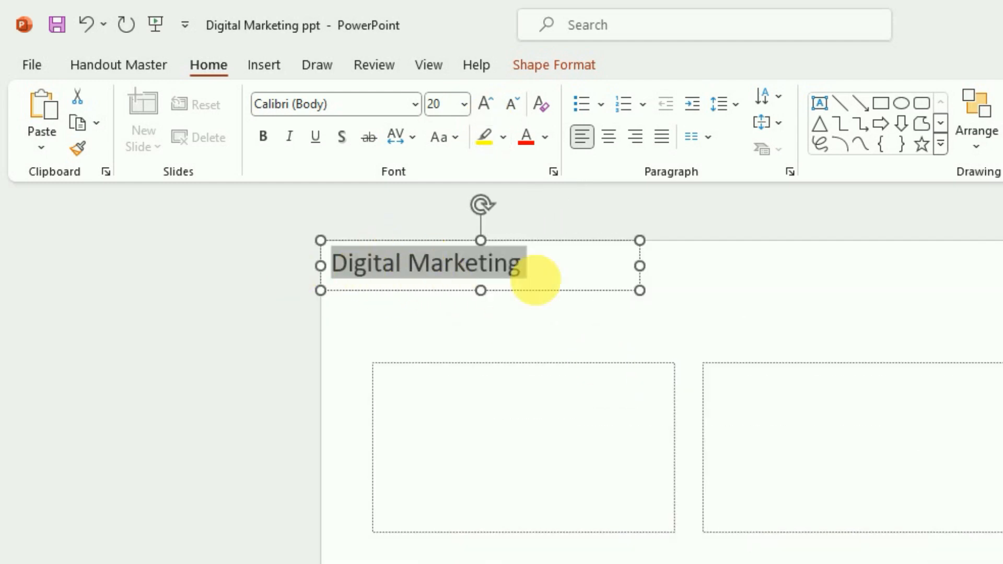
{"action": "left_click", "coordinate": [543, 331]}
{"action": "scroll", "coordinate": [533, 331], "scroll_direction": "down", "scroll_amount": 1}
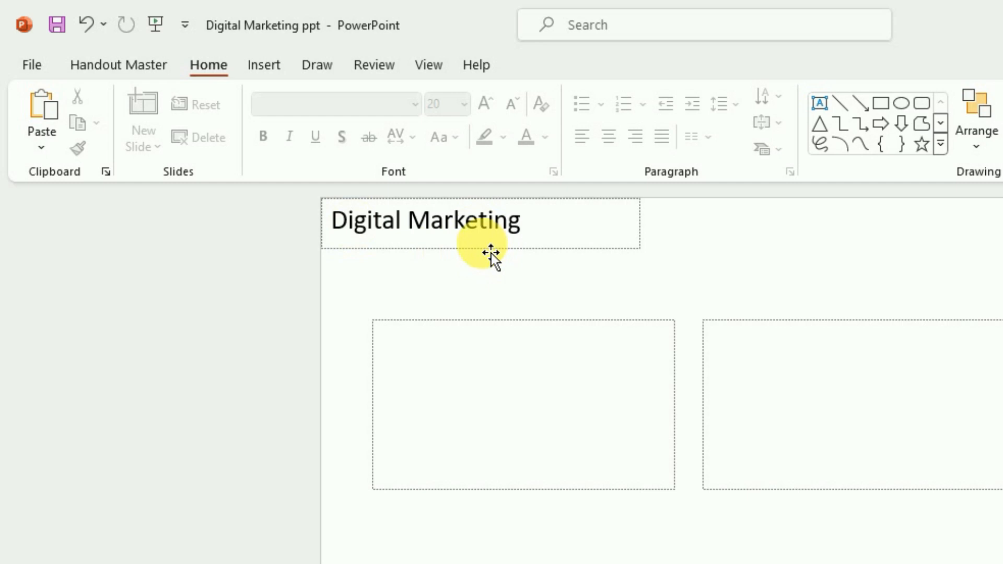
Leave the handout master and return to the presentation's Normal view
{"action": "left_click", "coordinate": [435, 64]}
{"action": "left_click", "coordinate": [343, 133]}
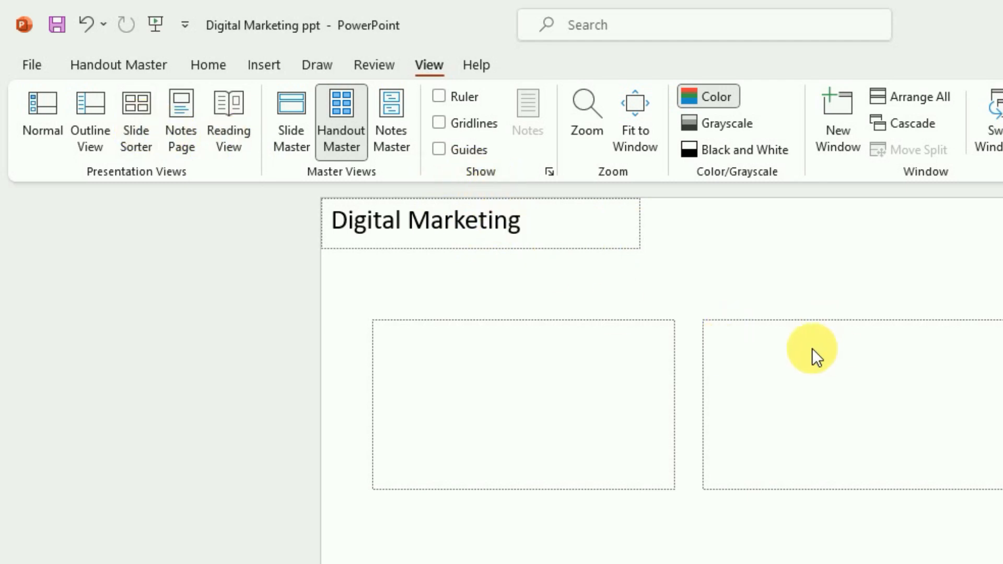
{"action": "left_click", "coordinate": [42, 117]}
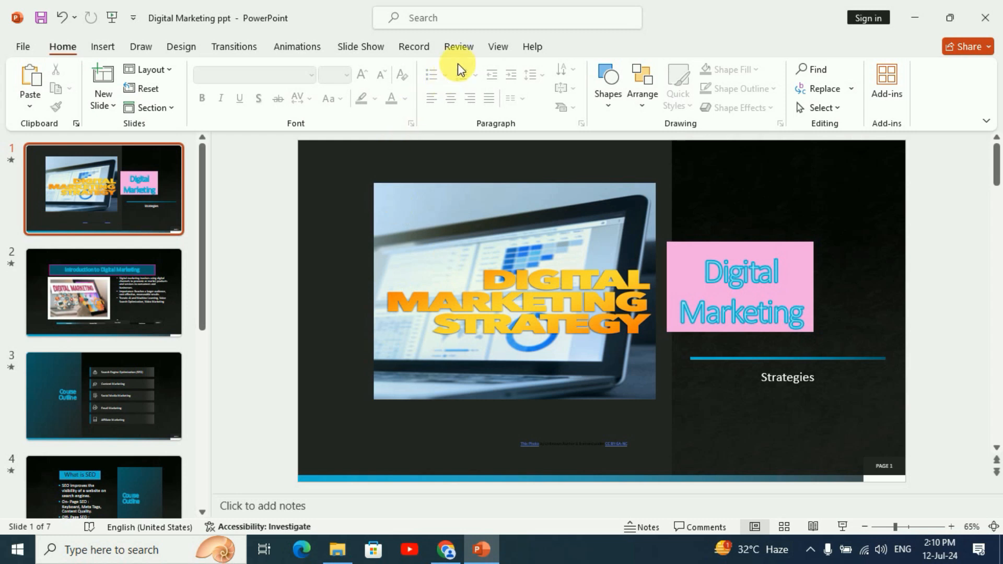
Open the notes master and look over its slide image and notes text placeholders
{"action": "left_click", "coordinate": [499, 47]}
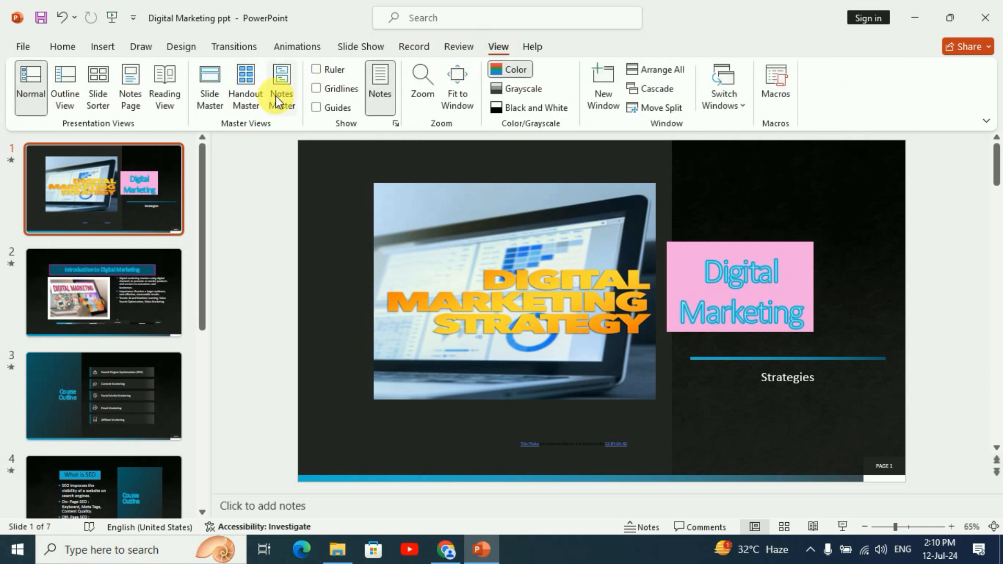
{"action": "left_click", "coordinate": [284, 95]}
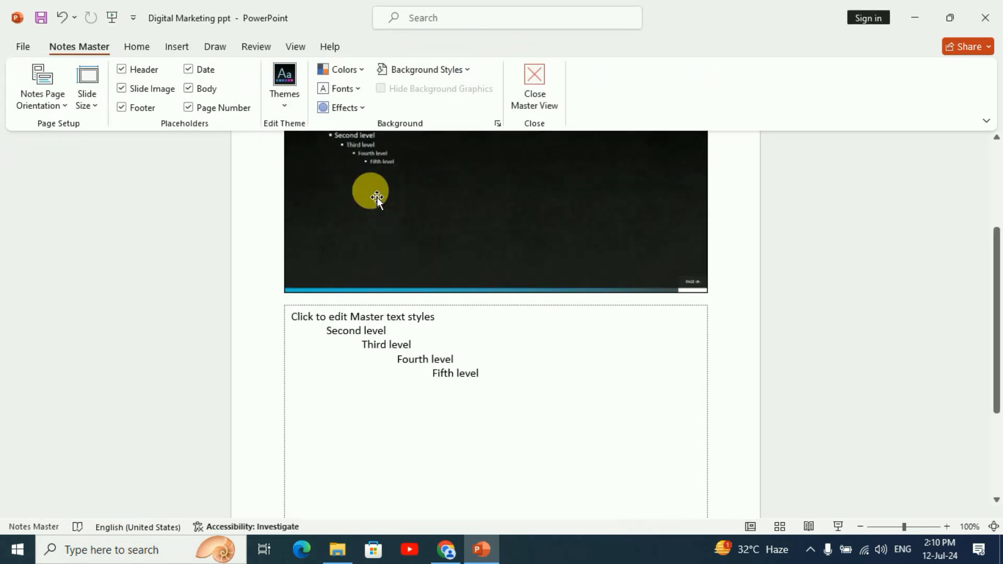
{"action": "scroll", "coordinate": [450, 297], "scroll_direction": "up", "scroll_amount": 2}
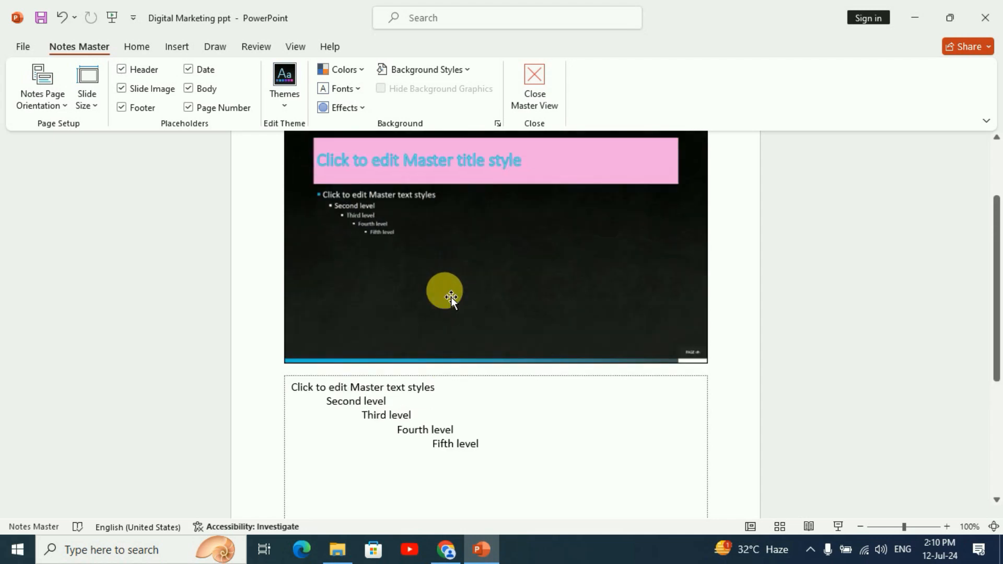
{"action": "scroll", "coordinate": [495, 310], "scroll_direction": "up", "scroll_amount": 1}
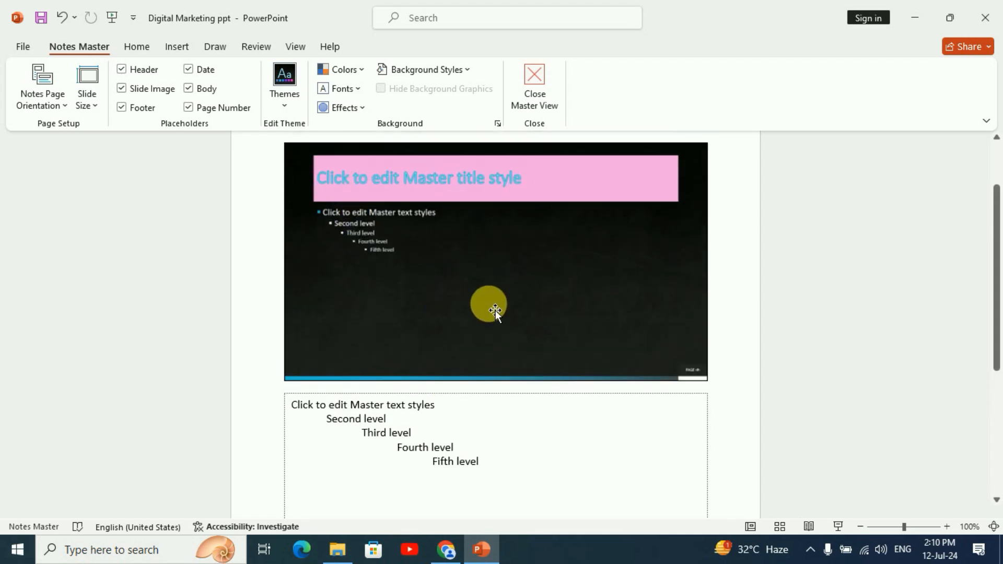
{"action": "scroll", "coordinate": [493, 313], "scroll_direction": "down", "scroll_amount": 2}
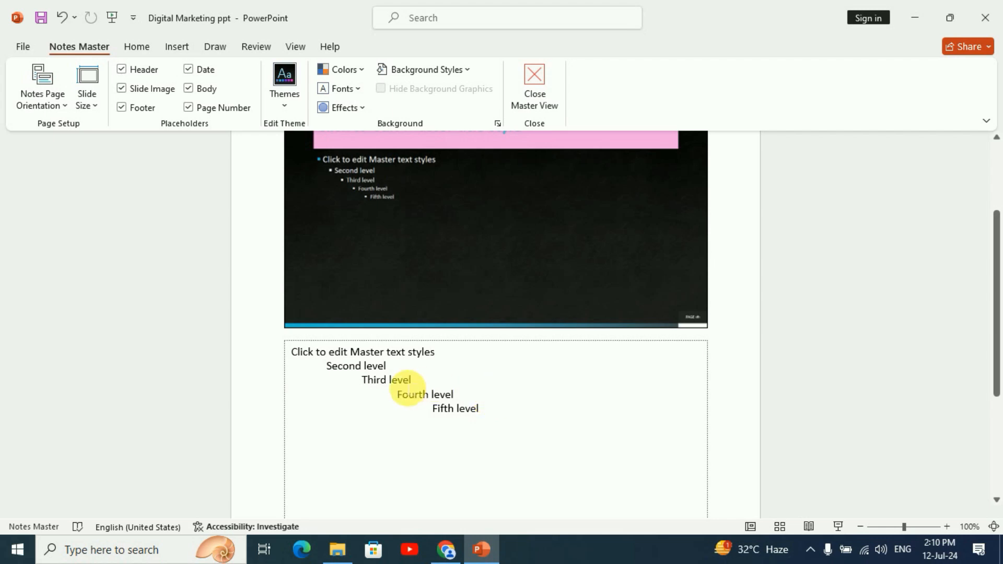
Apply a light grey background style to the notes master page
{"action": "left_click", "coordinate": [402, 381]}
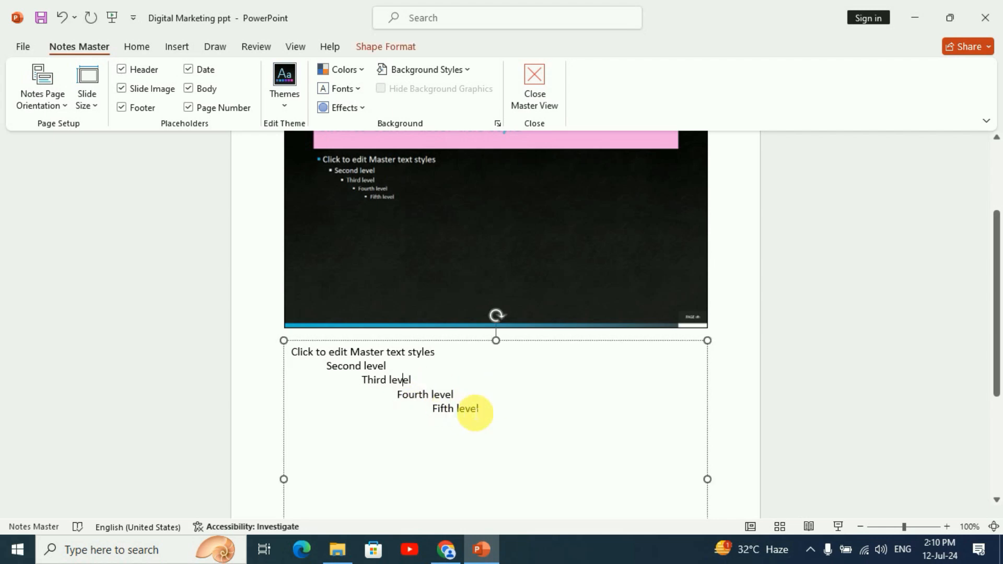
{"action": "left_click", "coordinate": [462, 72]}
{"action": "left_click", "coordinate": [475, 107]}
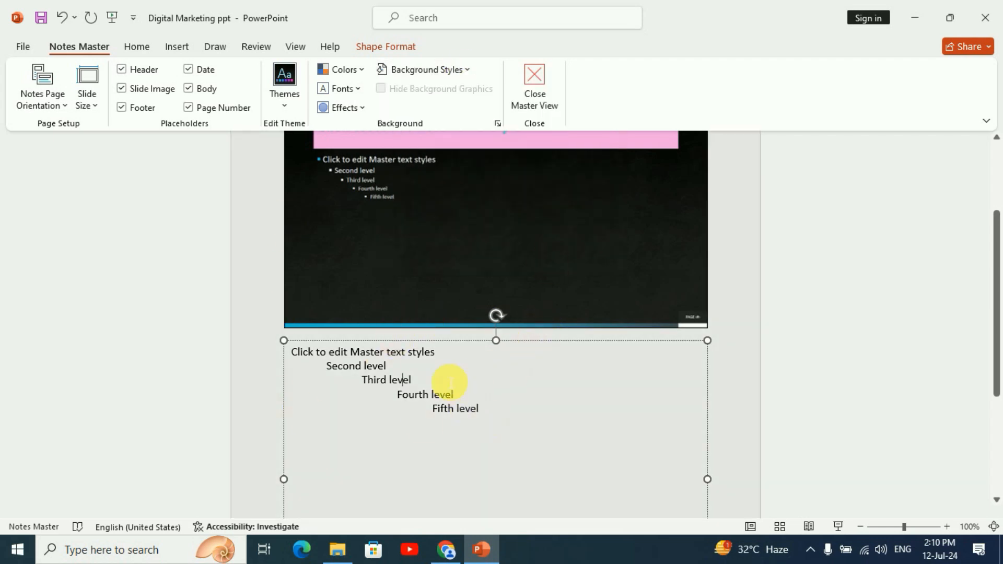
{"action": "scroll", "coordinate": [418, 407], "scroll_direction": "down", "scroll_amount": 1}
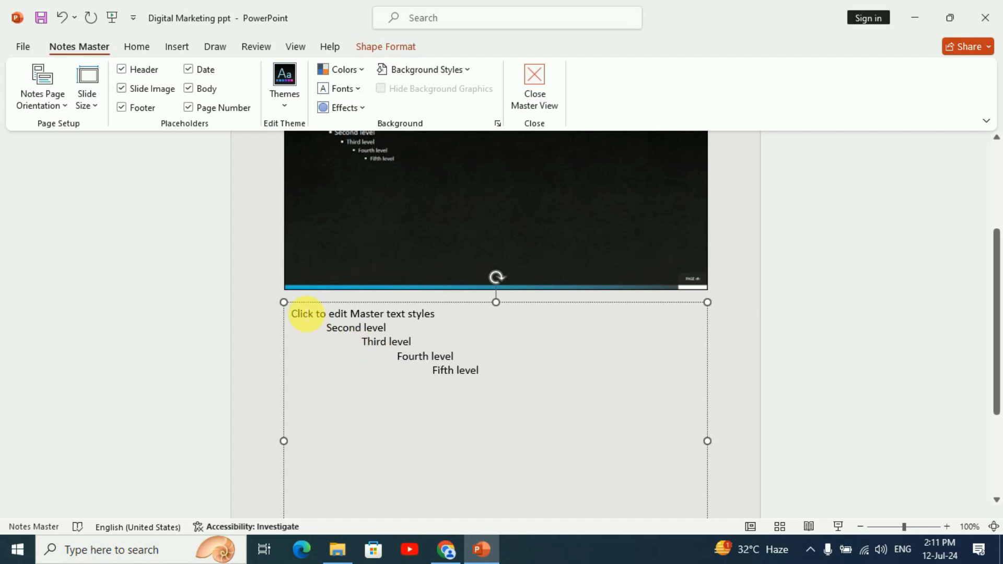
Replace all five levels of sample text in the notes body placeholder with "Presentation view"
{"action": "left_click_drag", "start_coordinate": [293, 314], "coordinate": [539, 392]}
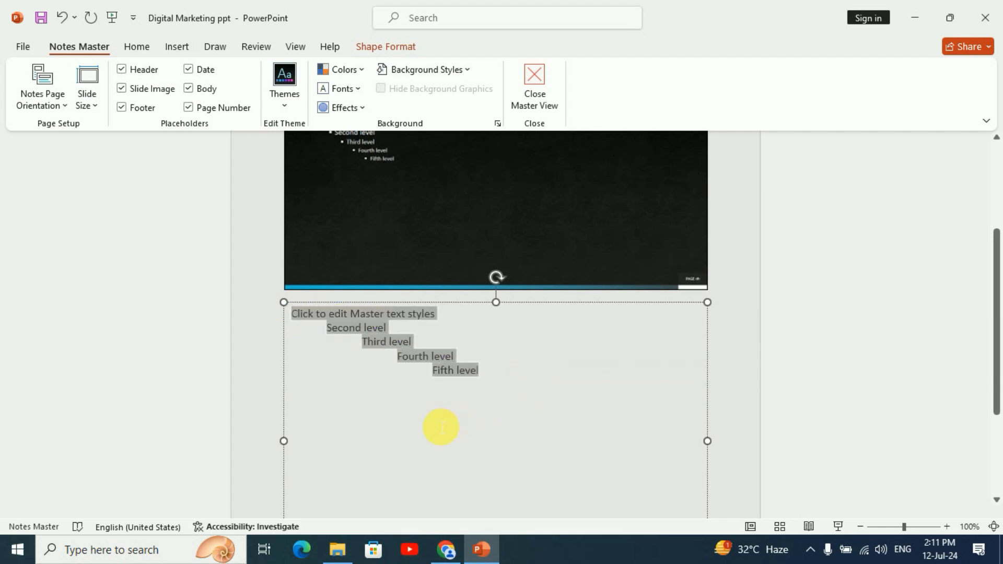
{"action": "type", "text": "Presenta"}
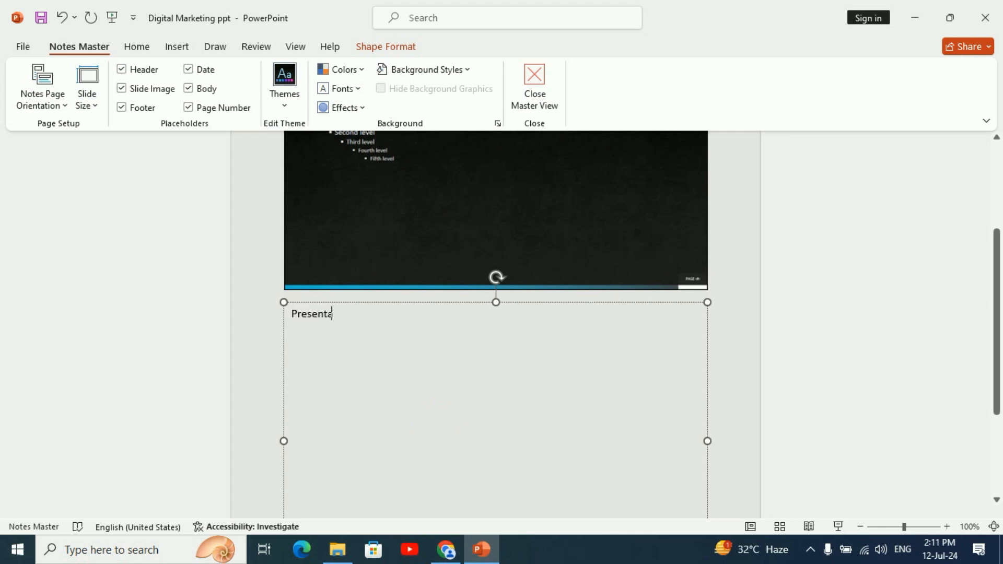
{"action": "type", "text": "tion view"}
Enlarge the font size of the "Presentation view" text in the notes body placeholder
{"action": "left_click_drag", "start_coordinate": [403, 325], "coordinate": [280, 311]}
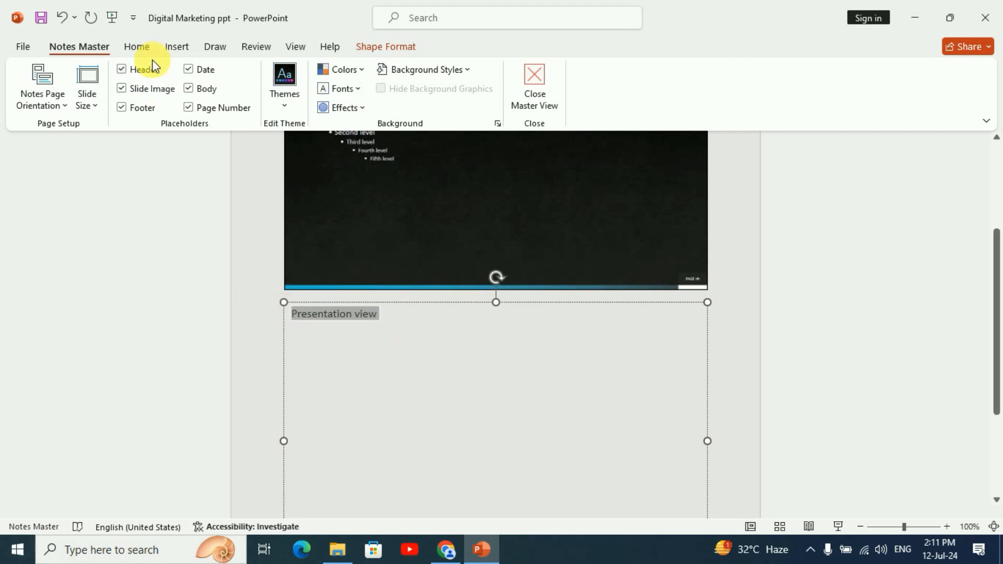
{"action": "left_click", "coordinate": [130, 45]}
{"action": "left_click", "coordinate": [349, 75]}
{"action": "left_click", "coordinate": [349, 75]}
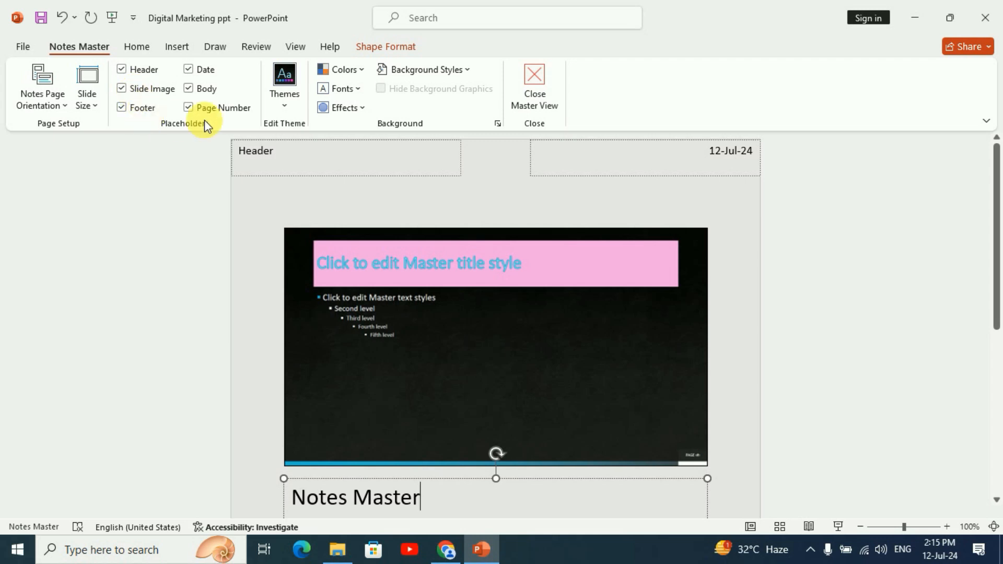
Hide and restore the header, date and slide image placeholders of the notes master, one after another
{"action": "left_click", "coordinate": [121, 70]}
{"action": "left_click", "coordinate": [121, 70]}
{"action": "left_click", "coordinate": [188, 71]}
{"action": "left_click", "coordinate": [188, 70]}
{"action": "left_click", "coordinate": [122, 88]}
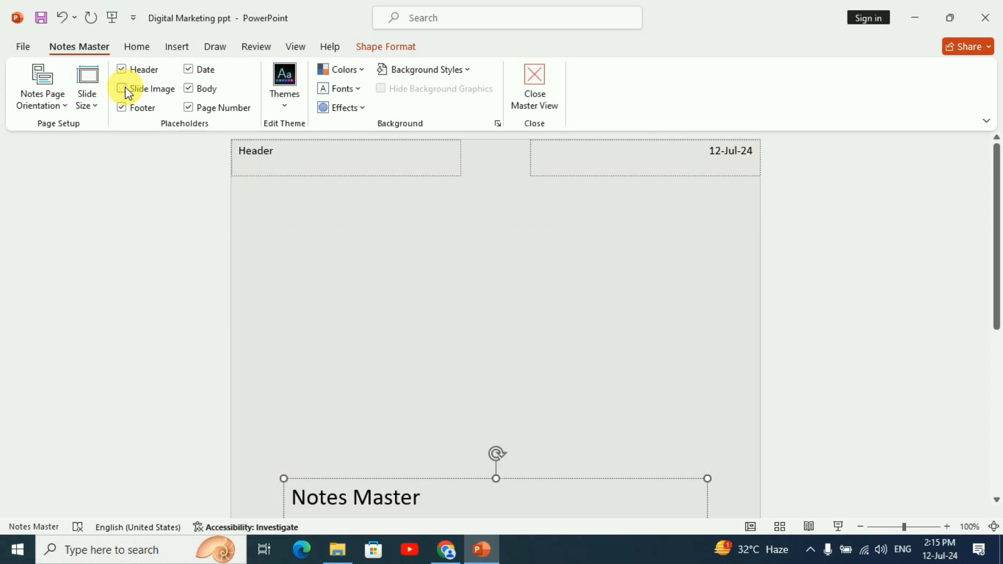
{"action": "left_click", "coordinate": [124, 89]}
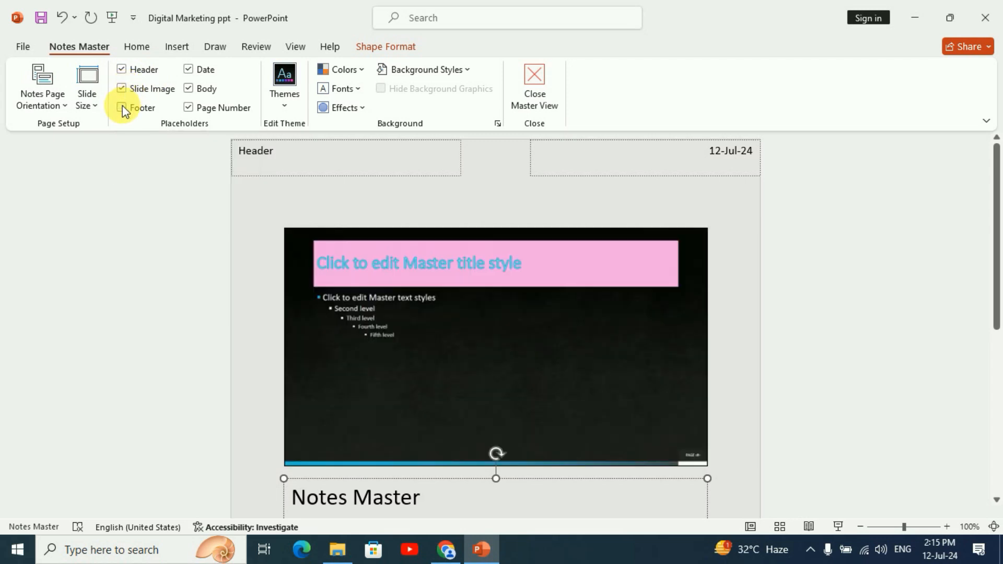
Remove the body text placeholder below the slide image from the notes master page
{"action": "scroll", "coordinate": [456, 352], "scroll_direction": "down", "scroll_amount": 2}
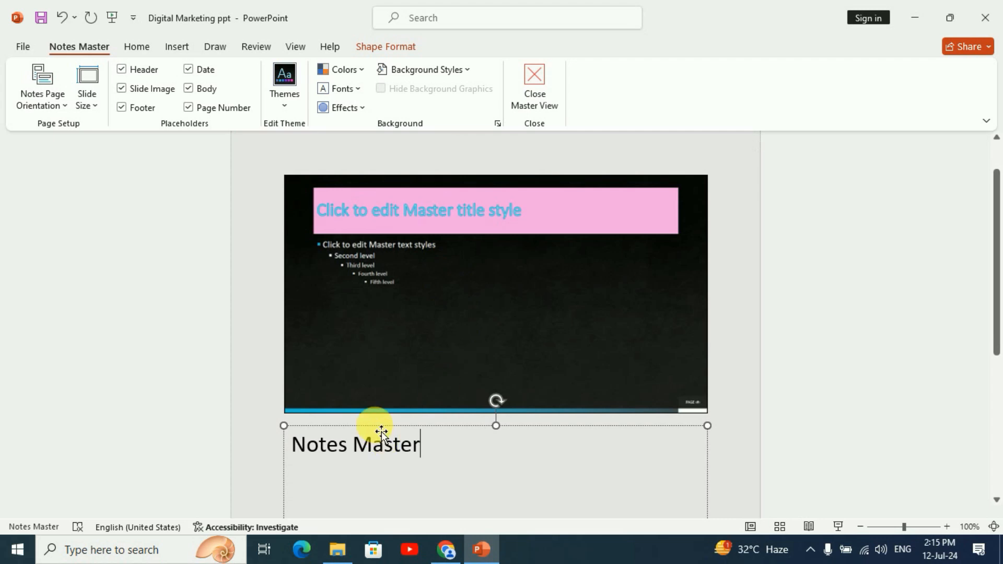
{"action": "scroll", "coordinate": [380, 432], "scroll_direction": "down", "scroll_amount": 1}
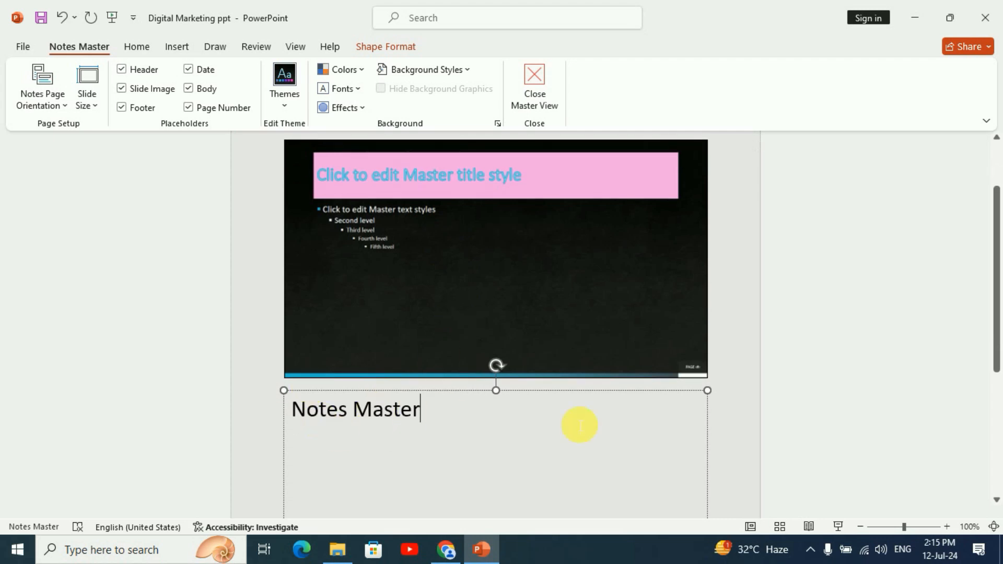
{"action": "left_click", "coordinate": [190, 88]}
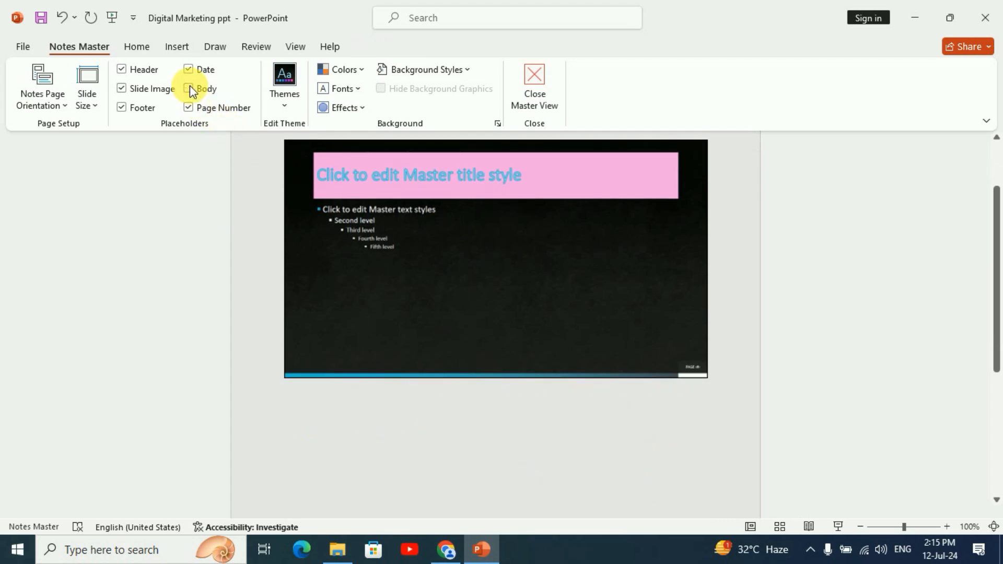